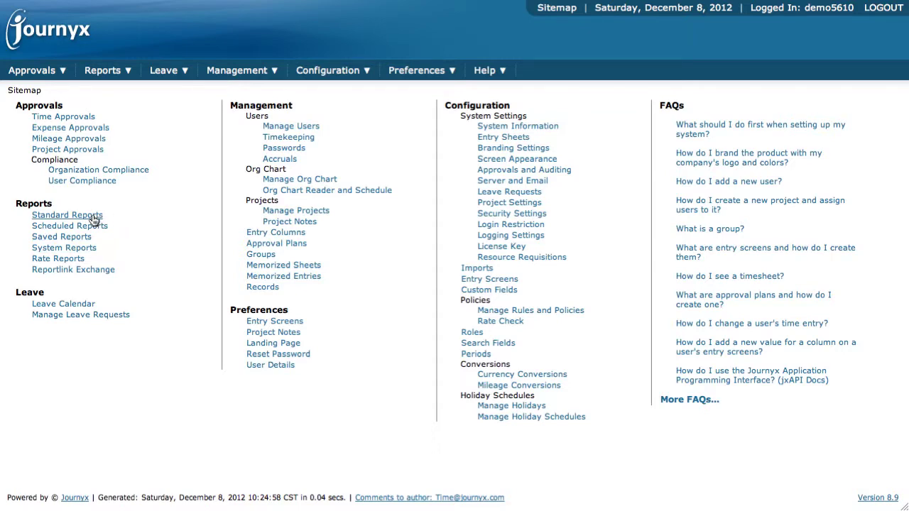
Open Standard Reports and check the page count of its 29 results, 10 per page
click(94, 216)
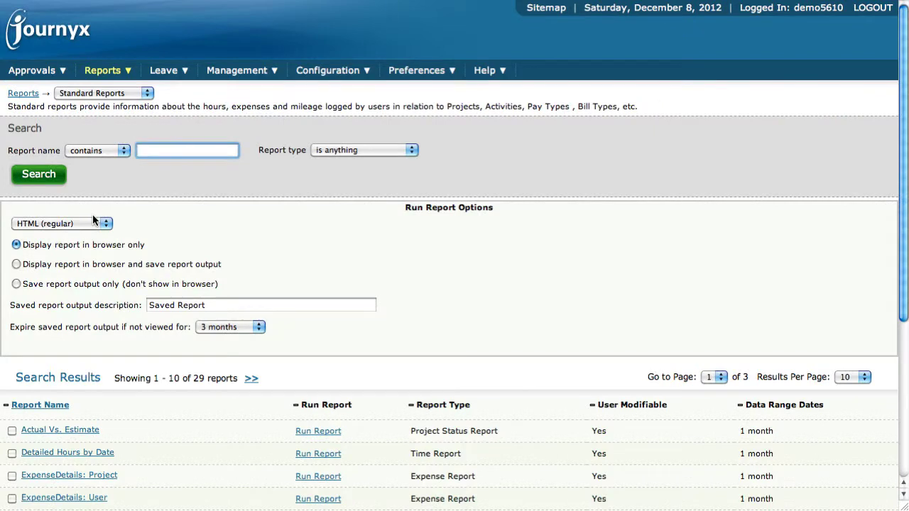
scroll(472, 277, down, 2)
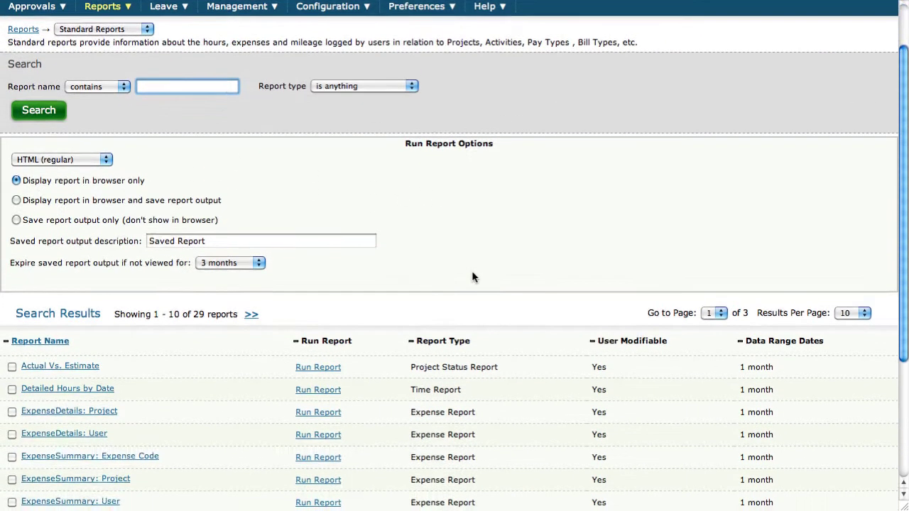
scroll(473, 276, down, 5)
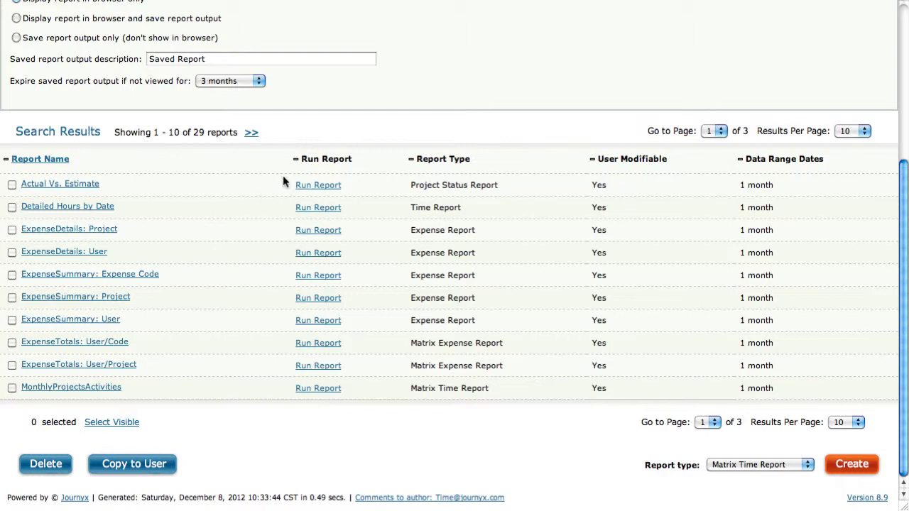
click(717, 130)
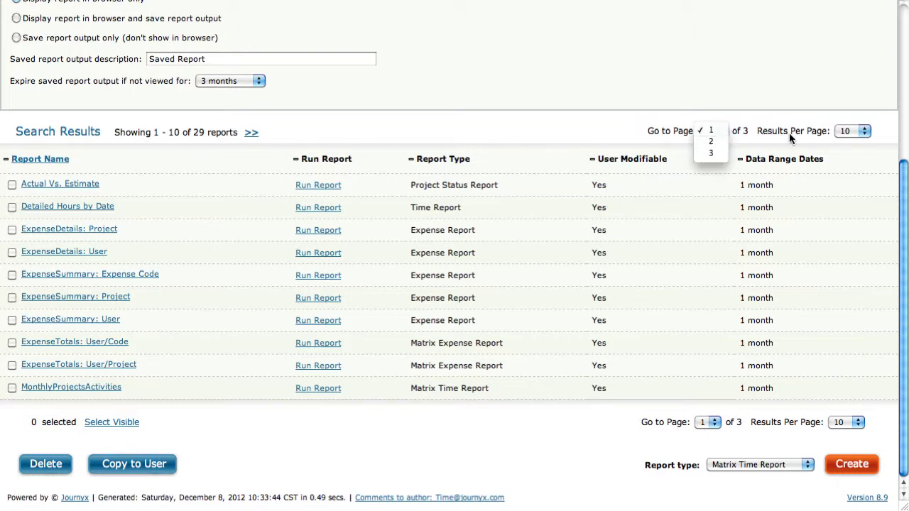
Set Results Per Page to All and scroll through all 29 standard reports
click(863, 132)
click(861, 131)
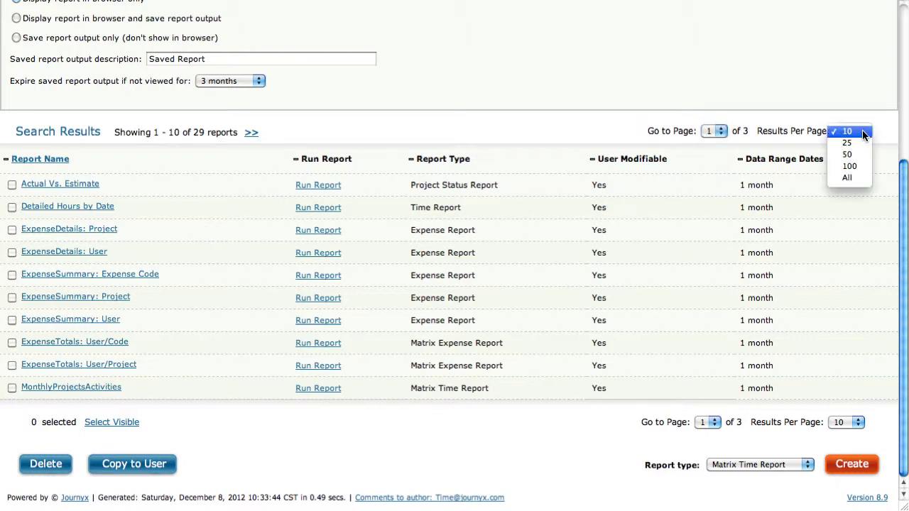
click(859, 175)
scroll(198, 381, down, 5)
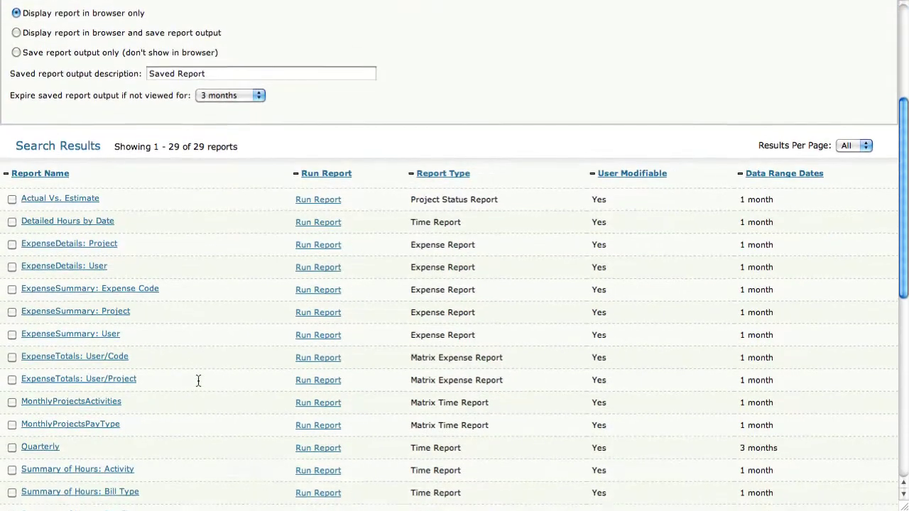
scroll(198, 382, down, 5)
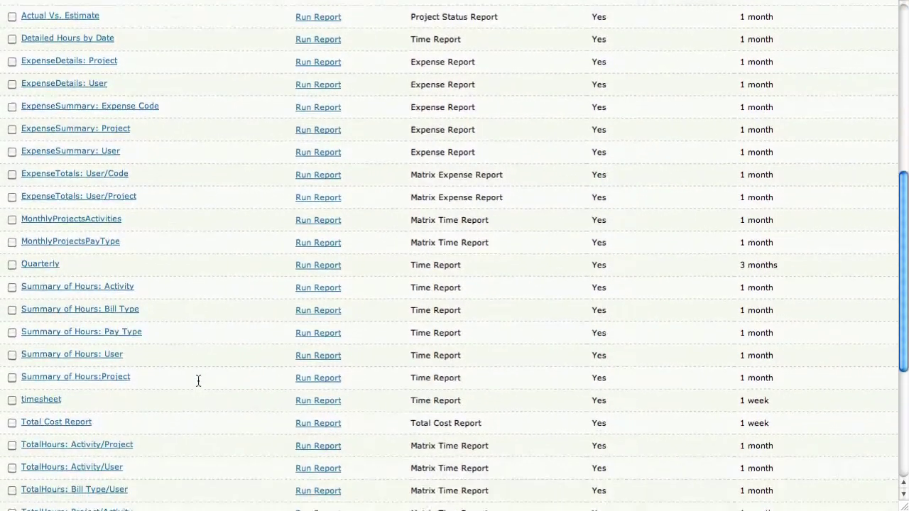
scroll(198, 381, down, 5)
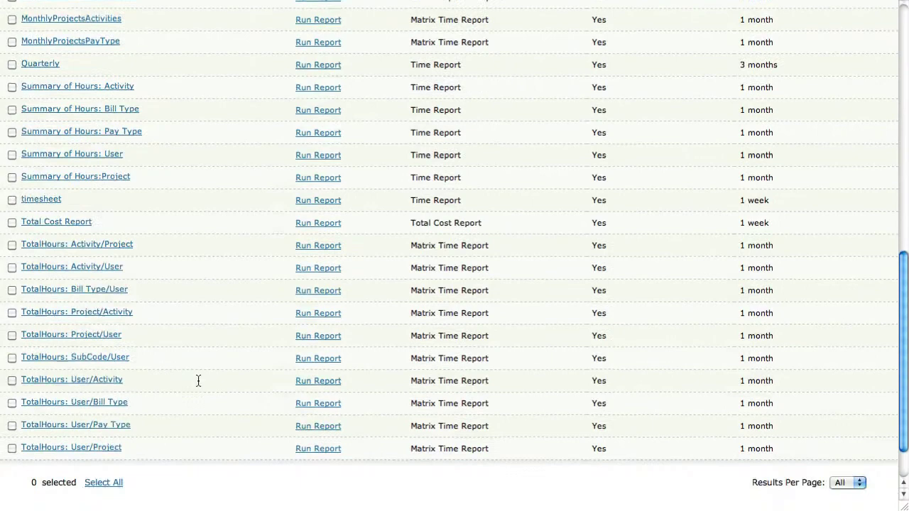
scroll(198, 381, up, 10)
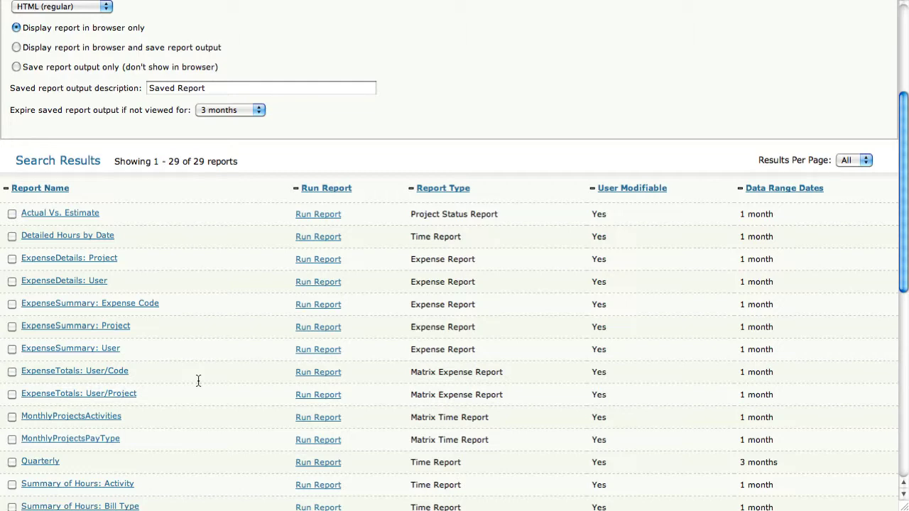
scroll(198, 382, down, 6)
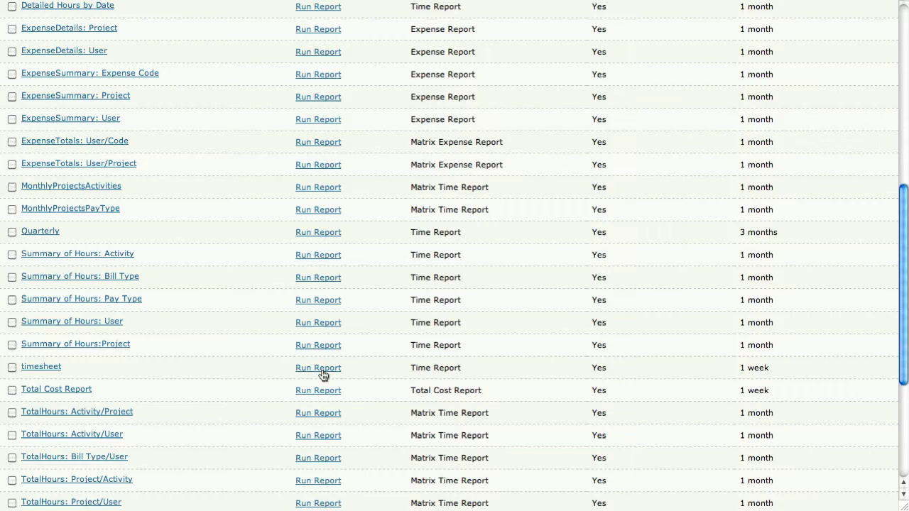
scroll(112, 327, up, 3)
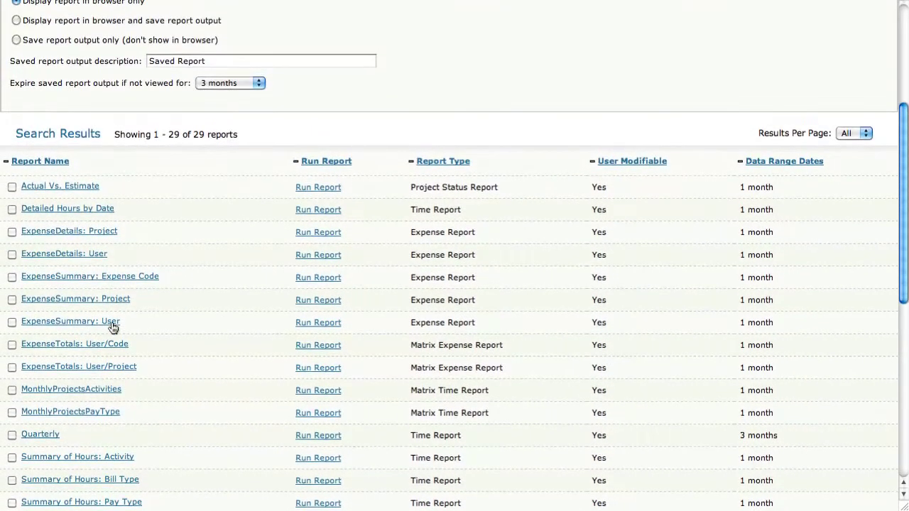
scroll(113, 327, up, 4)
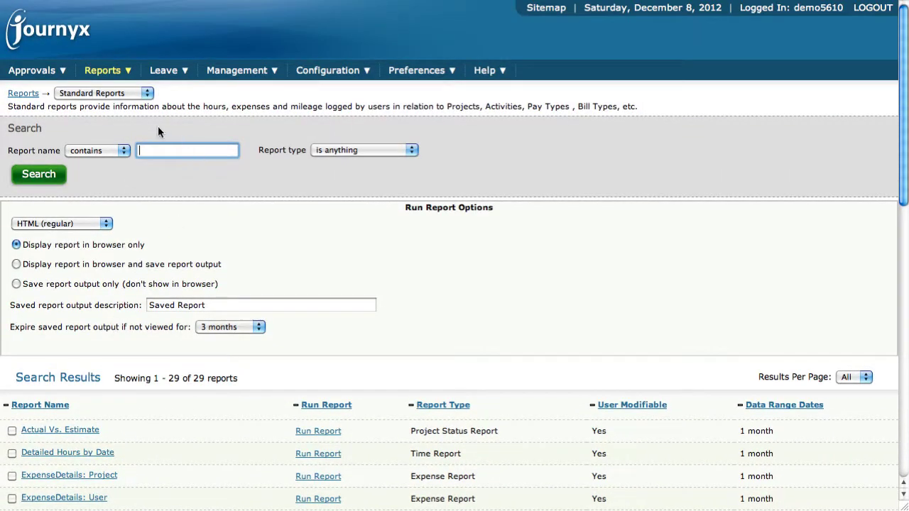
Switch to Scheduled Reports and keep Actual Vs. Estimate as the report
click(147, 96)
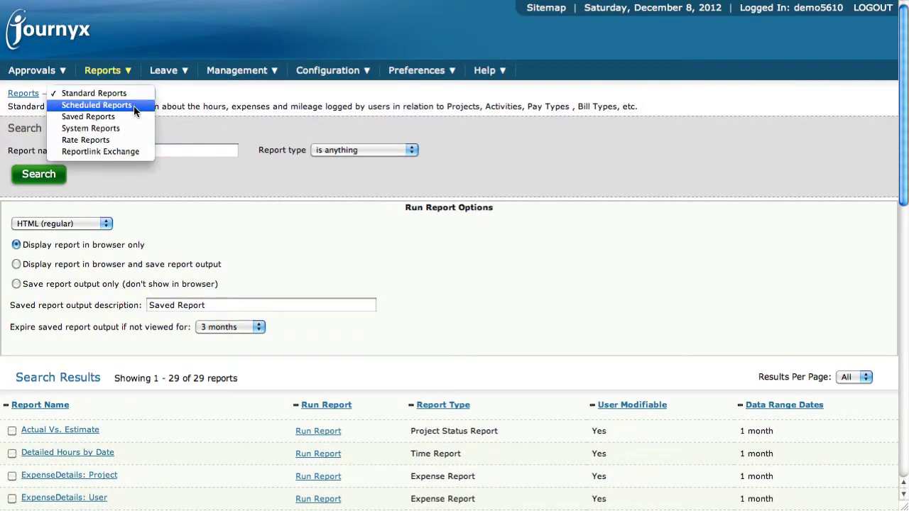
click(133, 105)
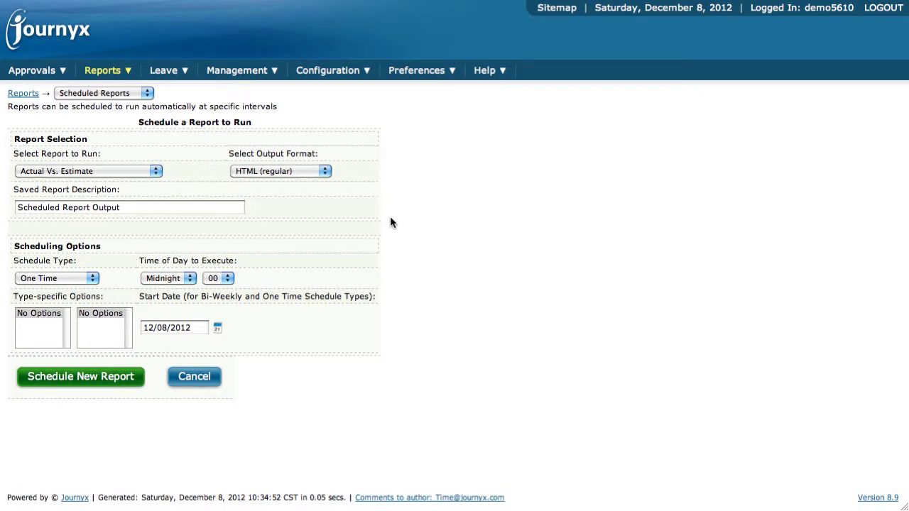
click(155, 172)
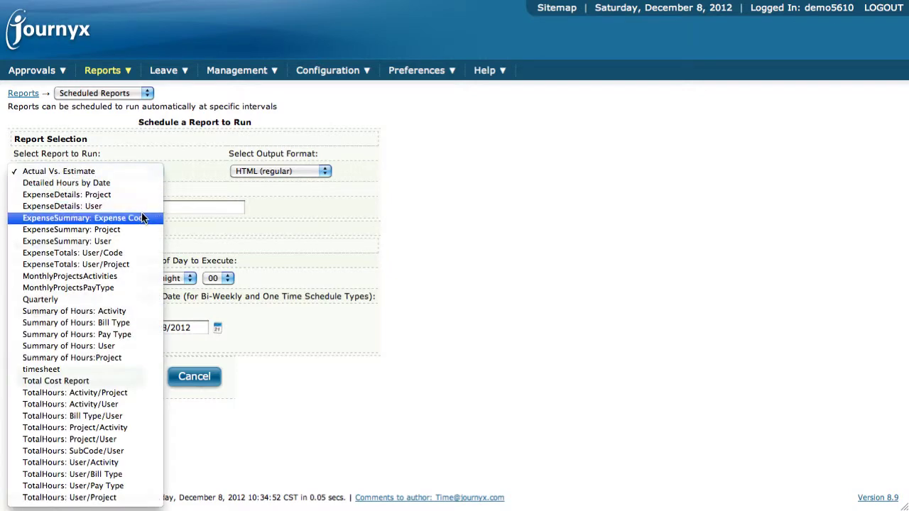
click(175, 171)
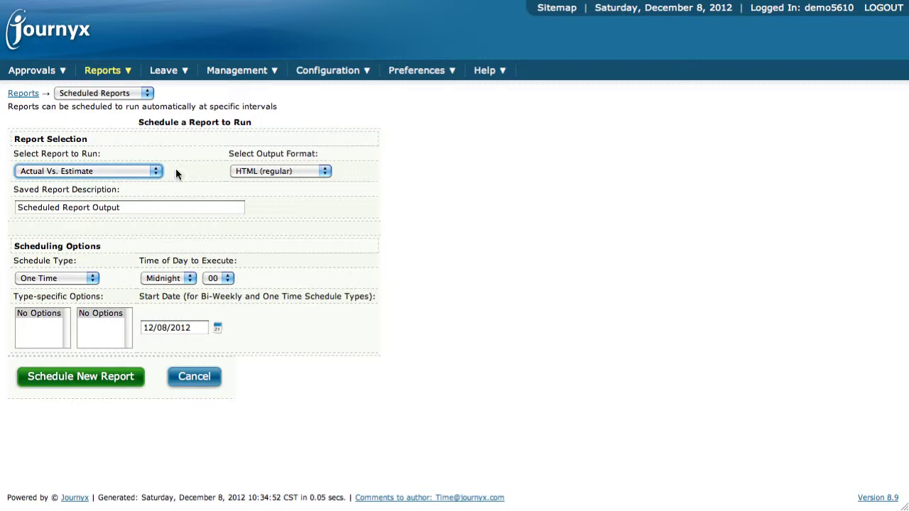
Keep HTML (regular) as the output format and One Time as the schedule type
click(304, 176)
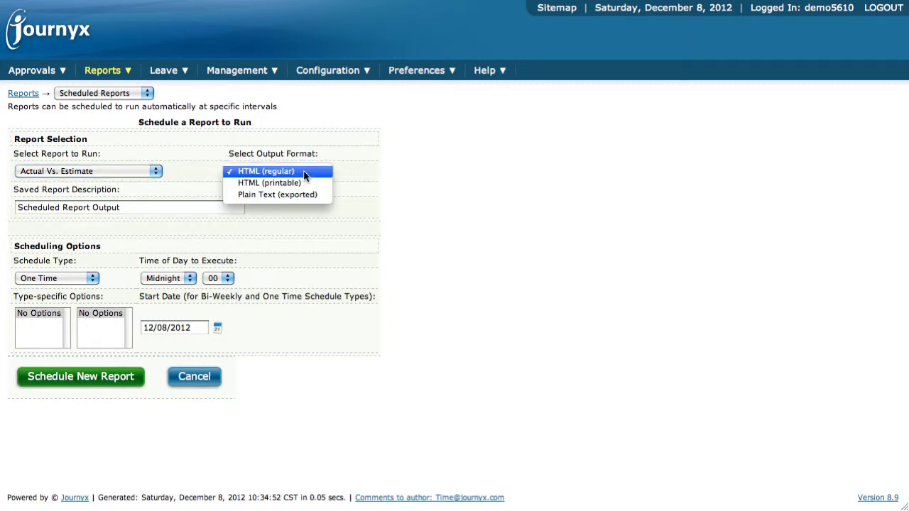
click(304, 173)
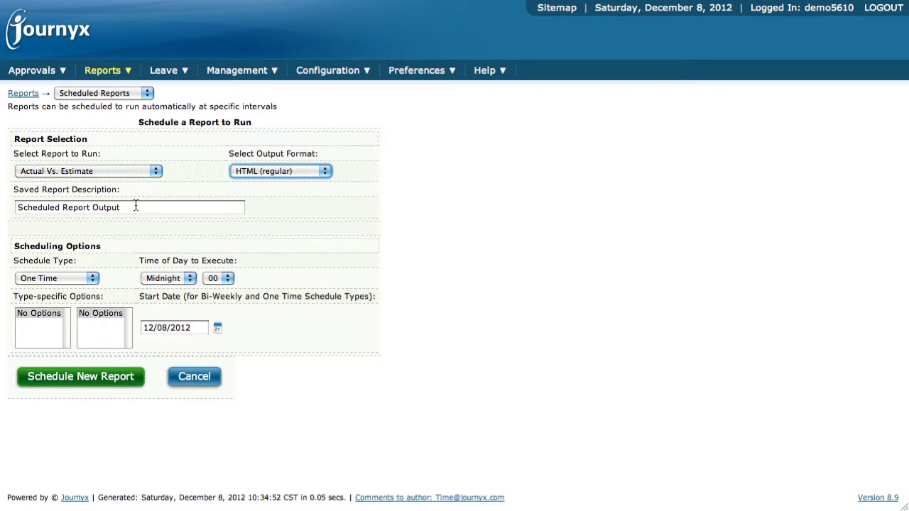
click(81, 282)
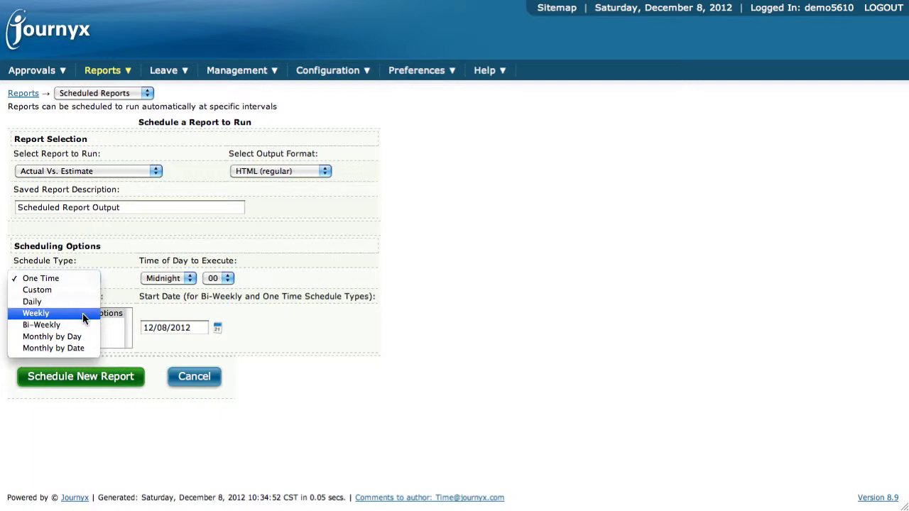
click(115, 285)
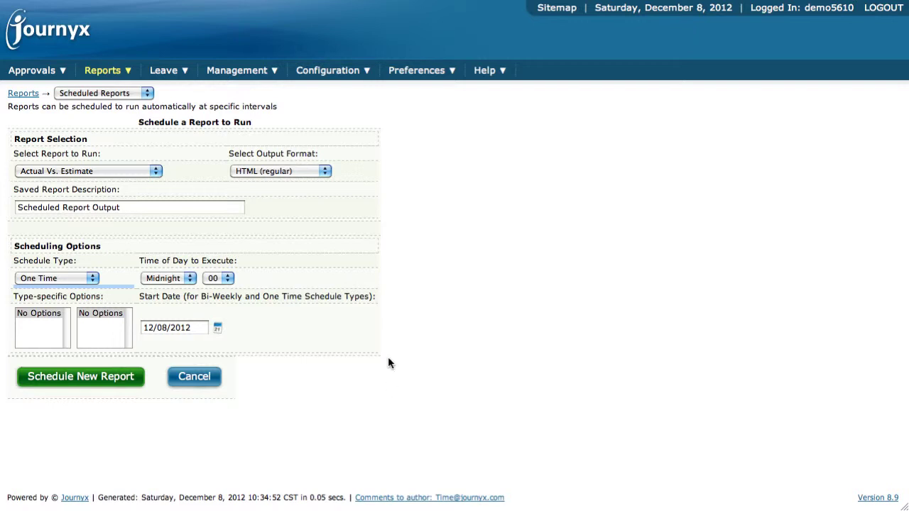
Switch the report type to Saved Reports, which shows no saved reports yet
click(146, 93)
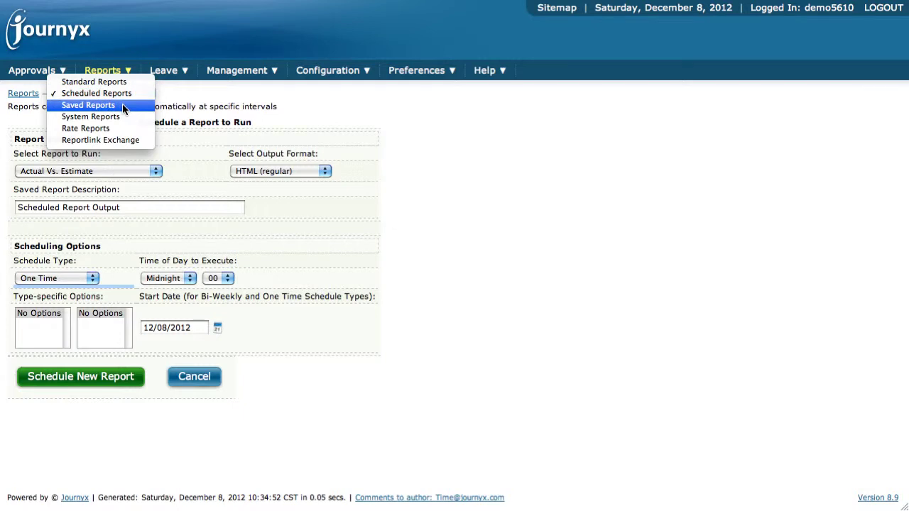
click(122, 106)
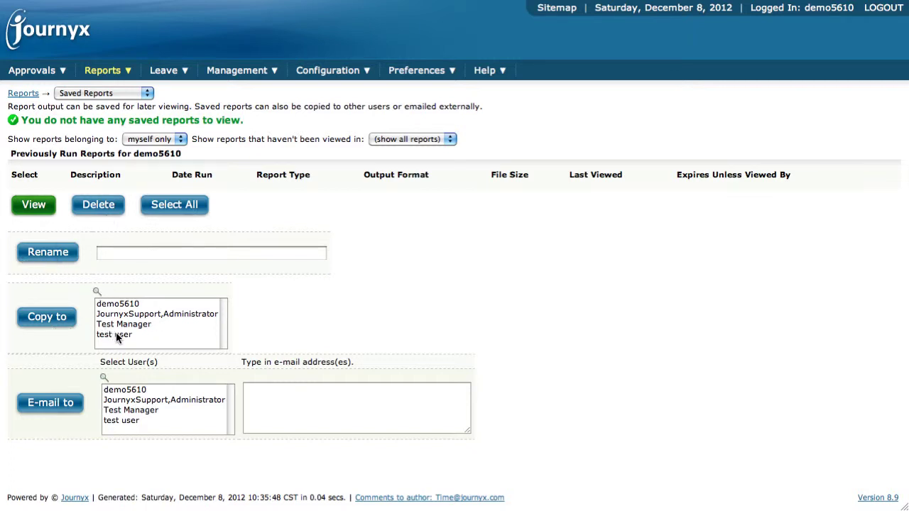
click(147, 93)
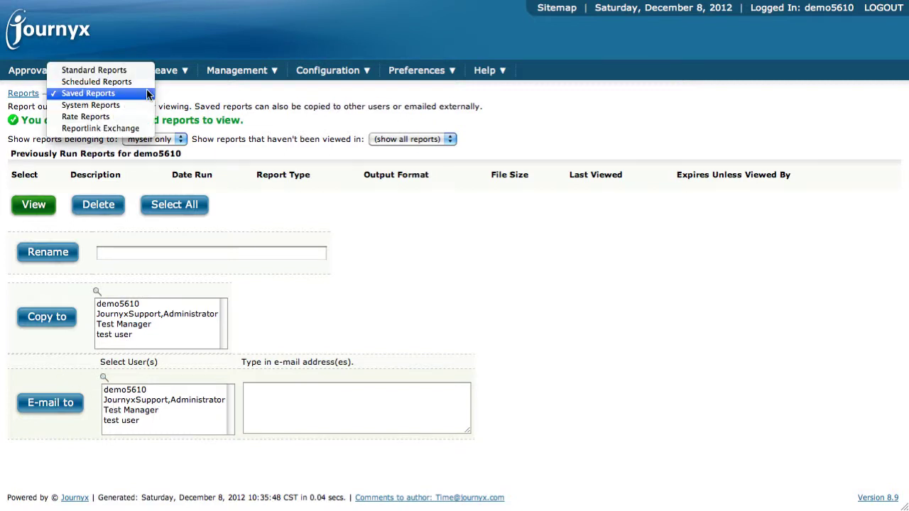
Switch to System Reports and run a report on User with Details
click(126, 105)
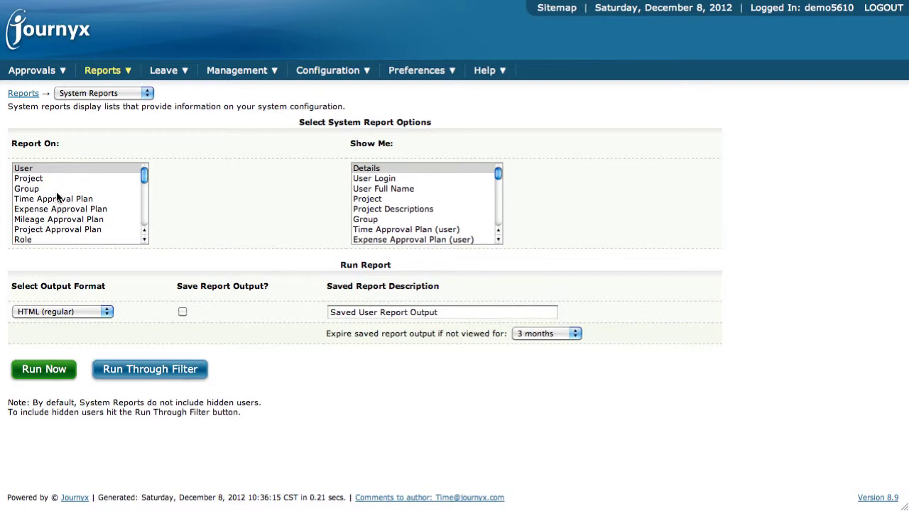
mouse_move(146, 183)
mouse_down()
mouse_move(143, 228)
mouse_move(143, 171)
mouse_up()
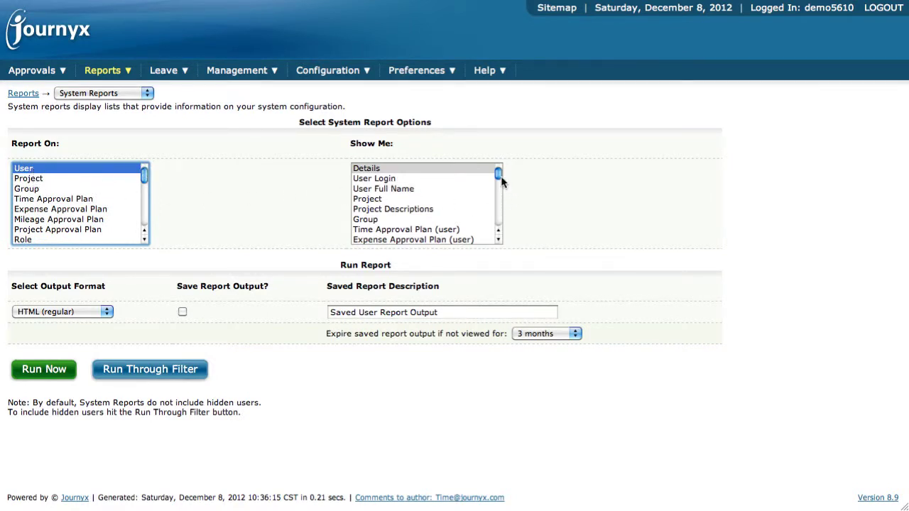
mouse_move(500, 181)
mouse_down()
mouse_move(497, 208)
mouse_move(497, 171)
mouse_up()
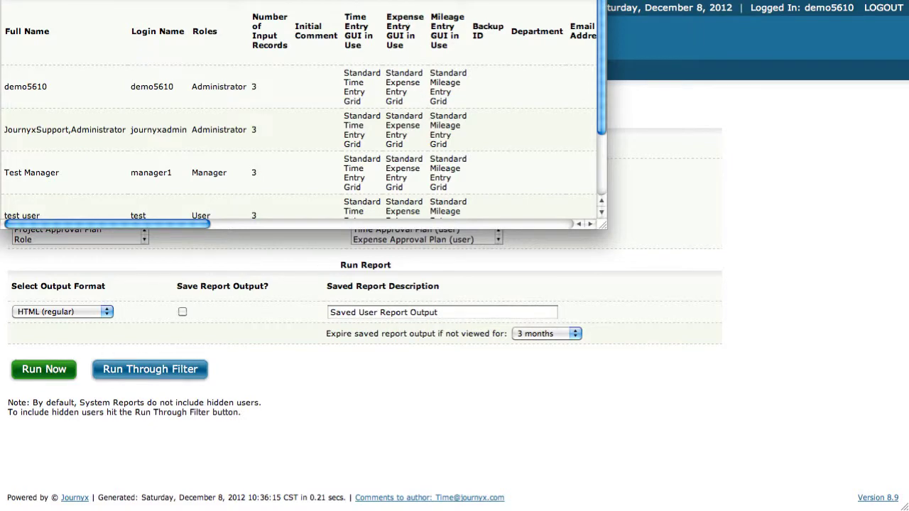
Move the User System Report window into view and scroll across all its columns
drag(405, 0, 412, 14)
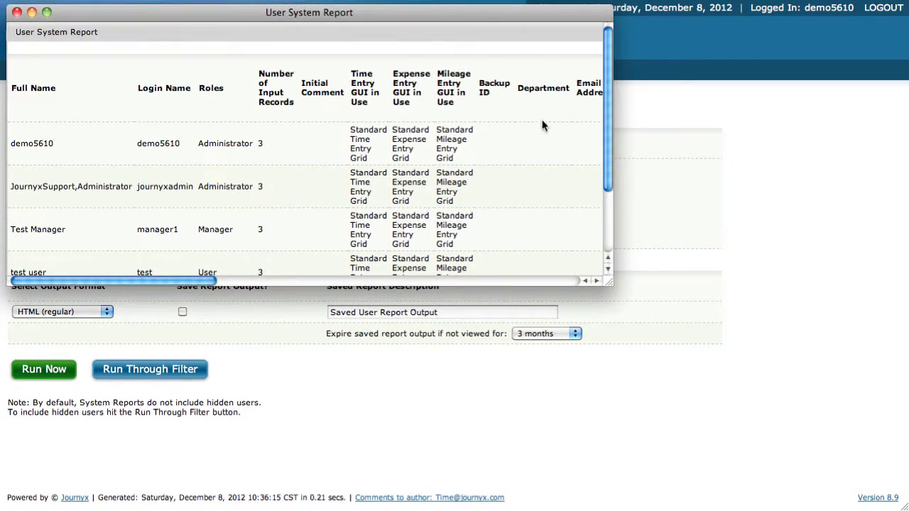
scroll(608, 120, down, 5)
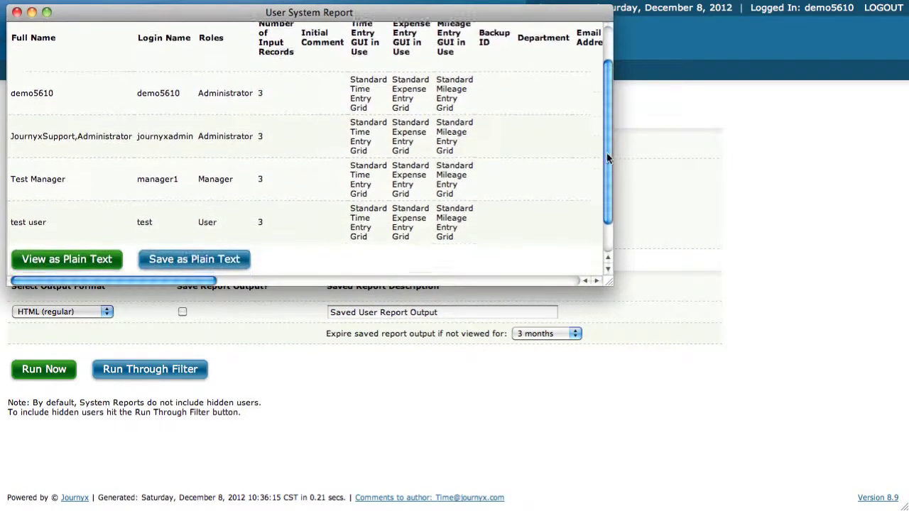
scroll(610, 125, up, 5)
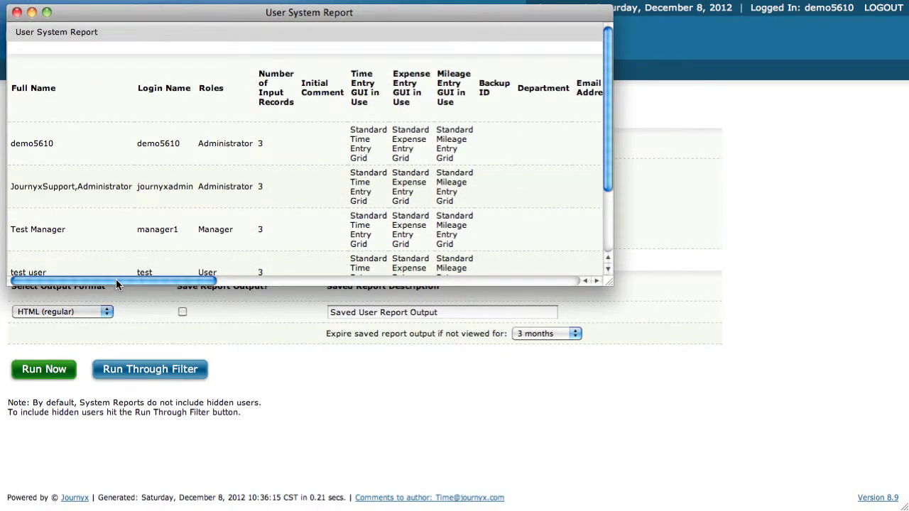
drag(116, 281, 481, 285)
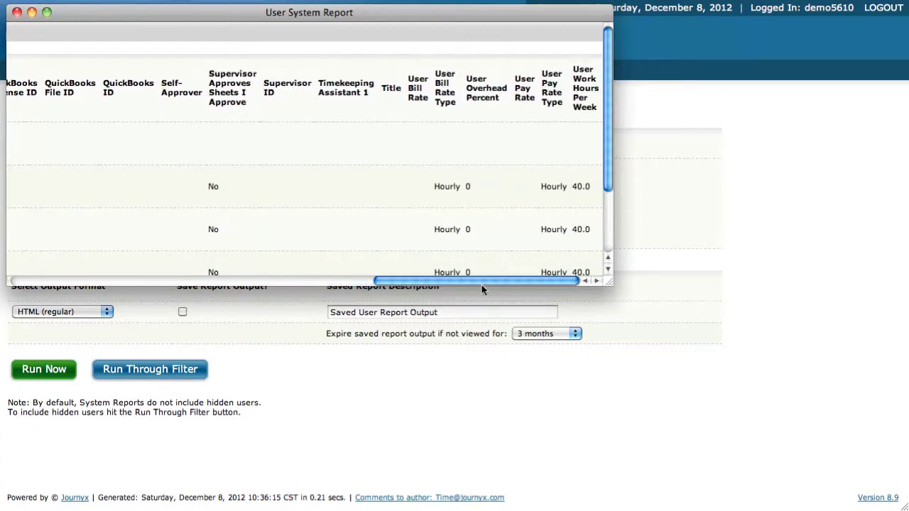